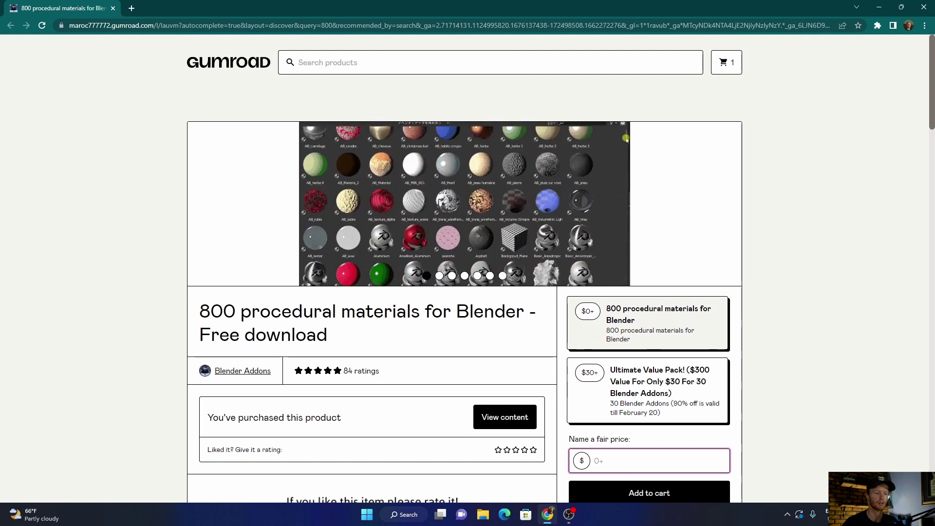
Step: Examine the Ultimate Value Pack option and the listed add-ons on the product page, and choose the $0+ 800 procedural materials version
left_click(648, 390)
scroll(464, 268, "down", 5)
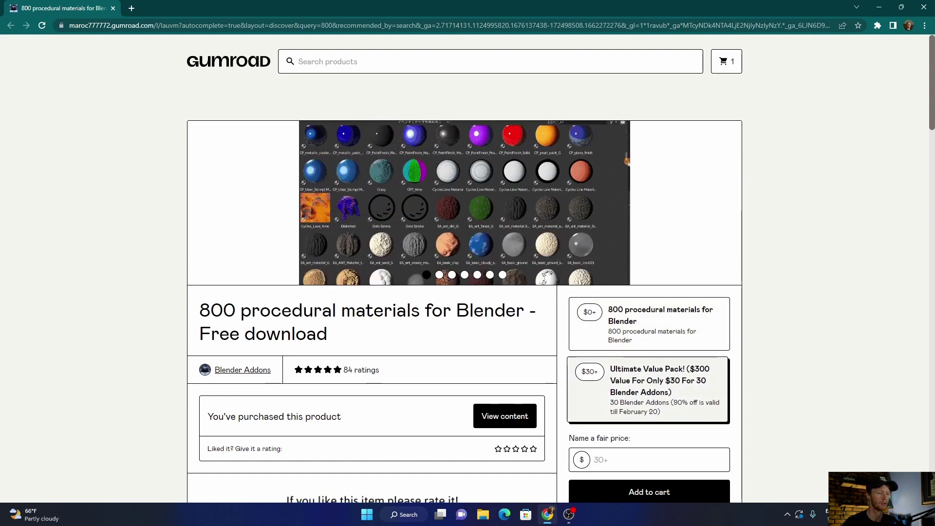
scroll(464, 268, "down", 4)
scroll(542, 325, "down", 15)
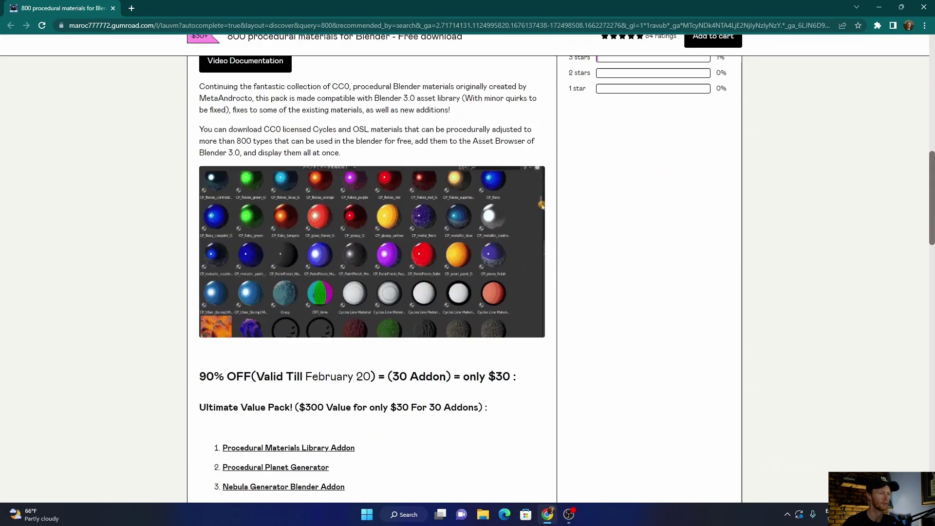
scroll(467, 287, "down", 10)
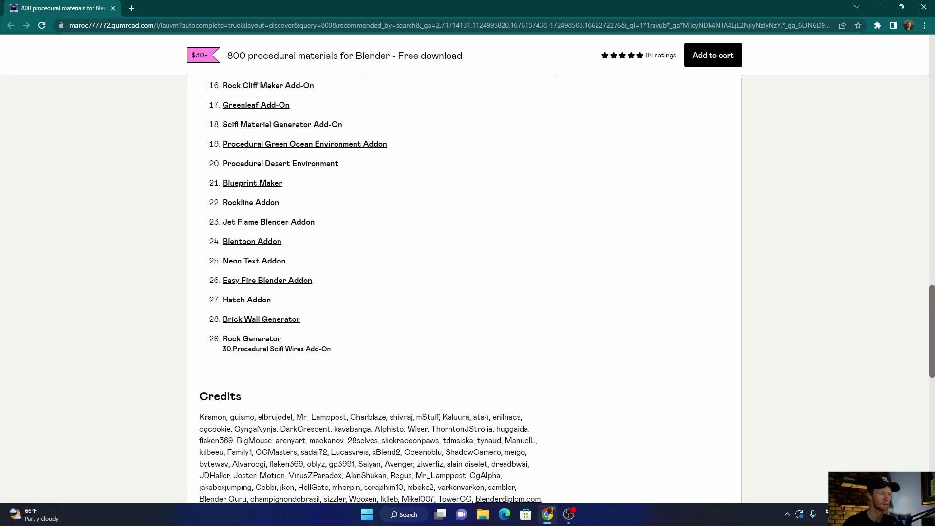
scroll(468, 288, "up", 6)
scroll(370, 292, "up", 16)
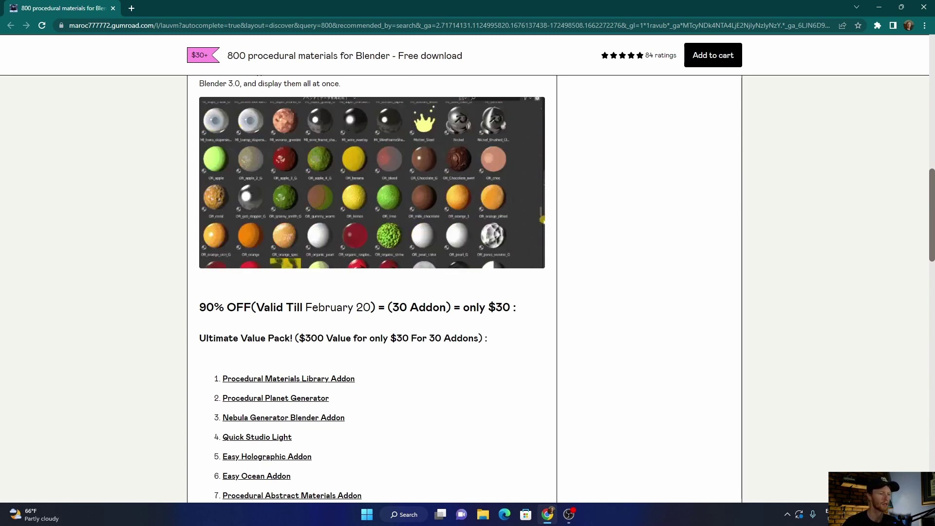
scroll(370, 292, "down", 3)
scroll(370, 292, "up", 4)
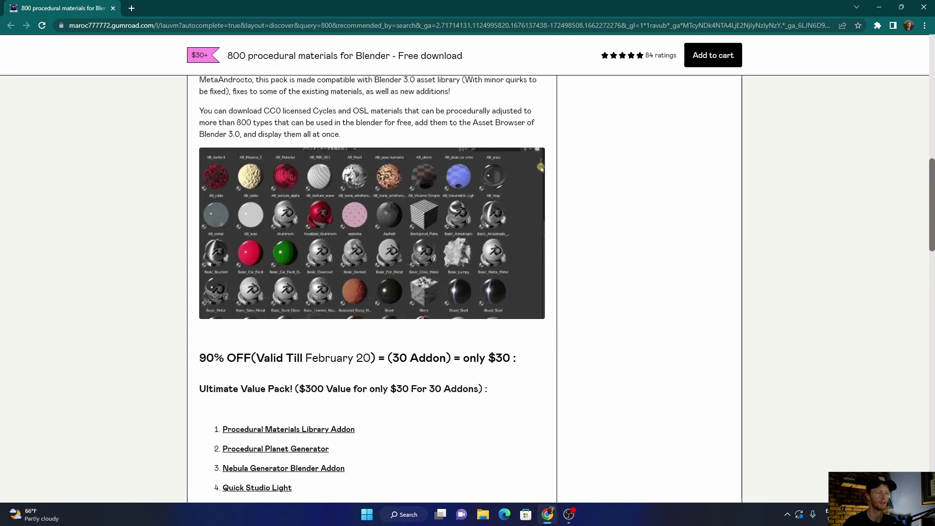
scroll(370, 292, "up", 10)
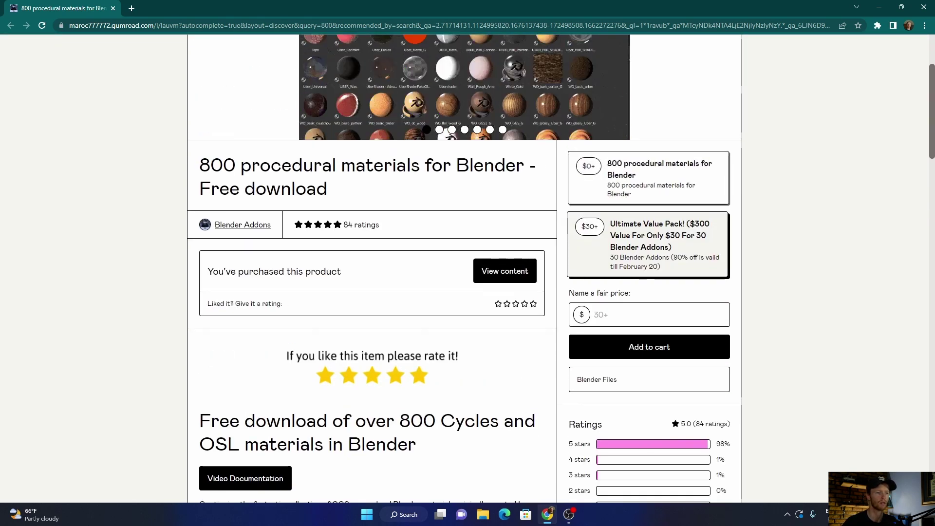
left_click(648, 177)
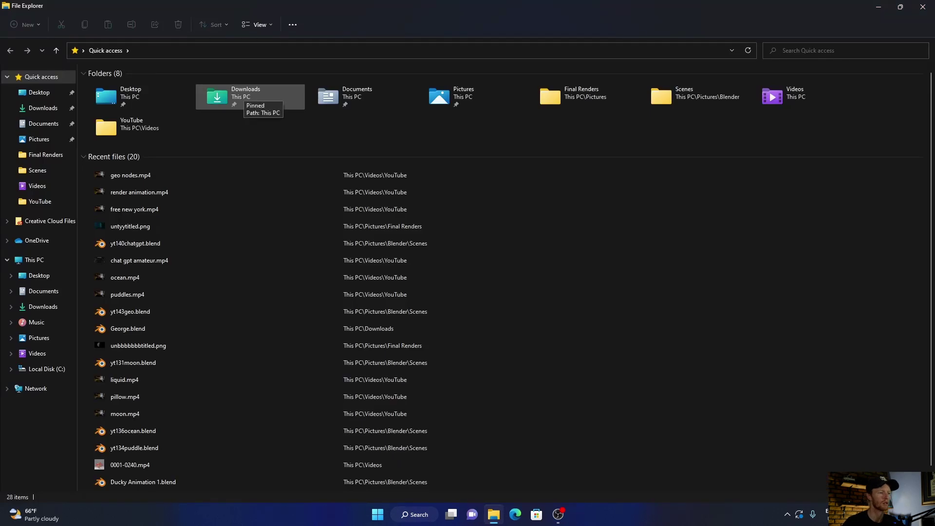
Step: In File Explorer, open the Downloads folder and check the extraction options available for B3DMatPack1,2.zip
double_click(241, 94)
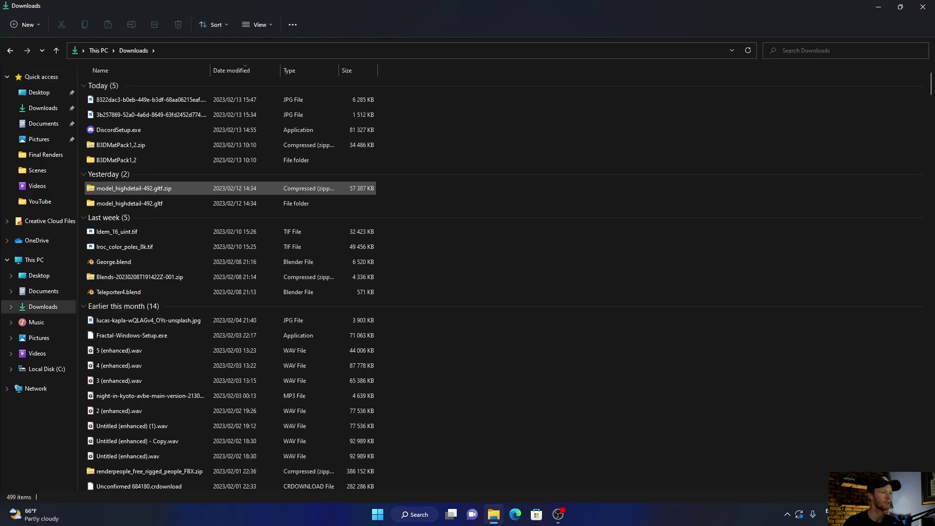
left_click(121, 144)
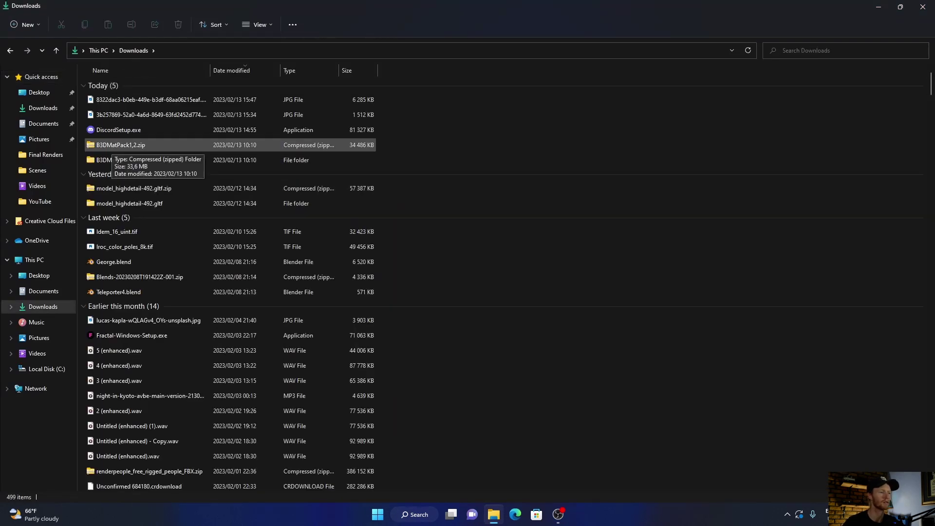
right_click(154, 144)
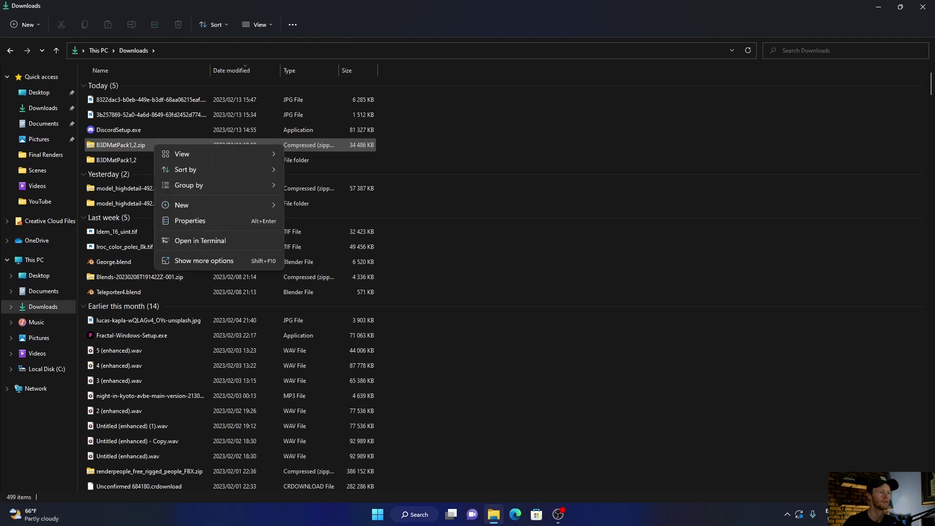
key("Escape")
right_click(284, 149)
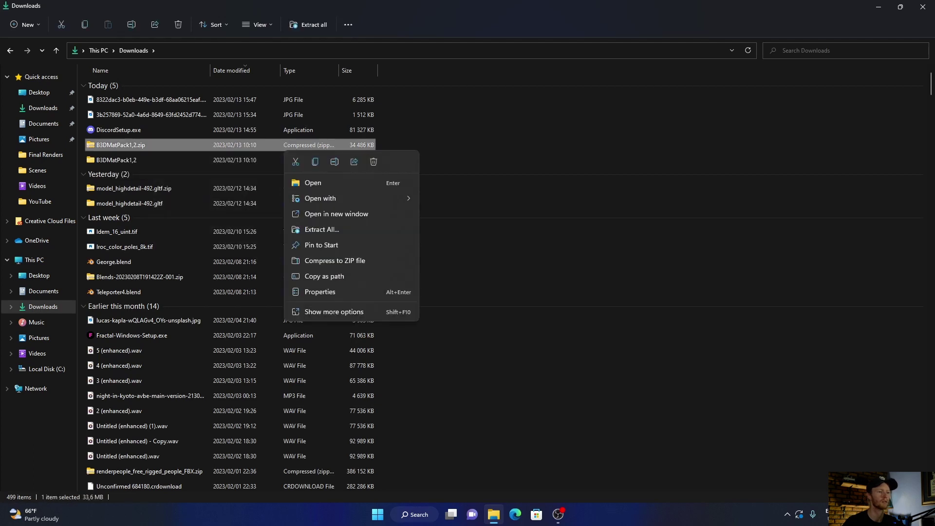
left_click(244, 85)
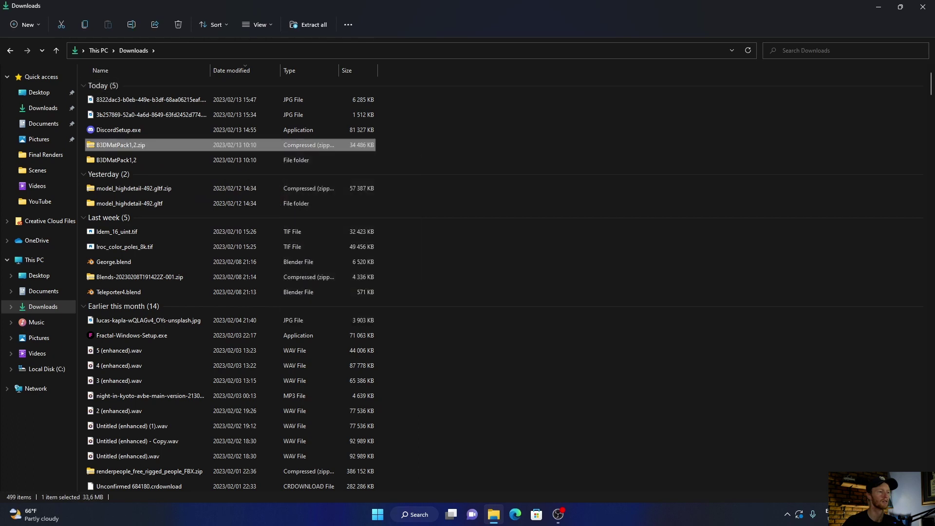
left_click(421, 163)
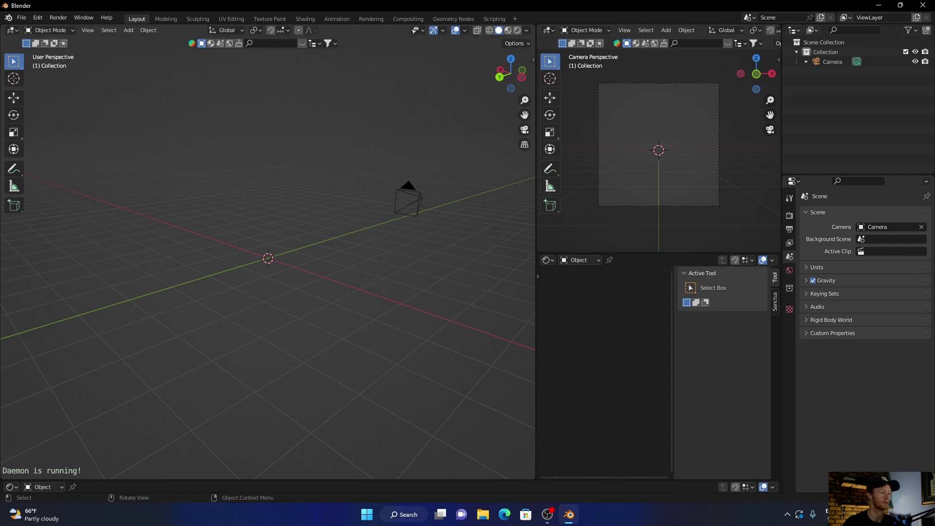
Step: In Blender, turn the bottom Shader Editor into an enlarged Asset Browser showing the User Library
left_click(11, 486)
left_click(307, 423)
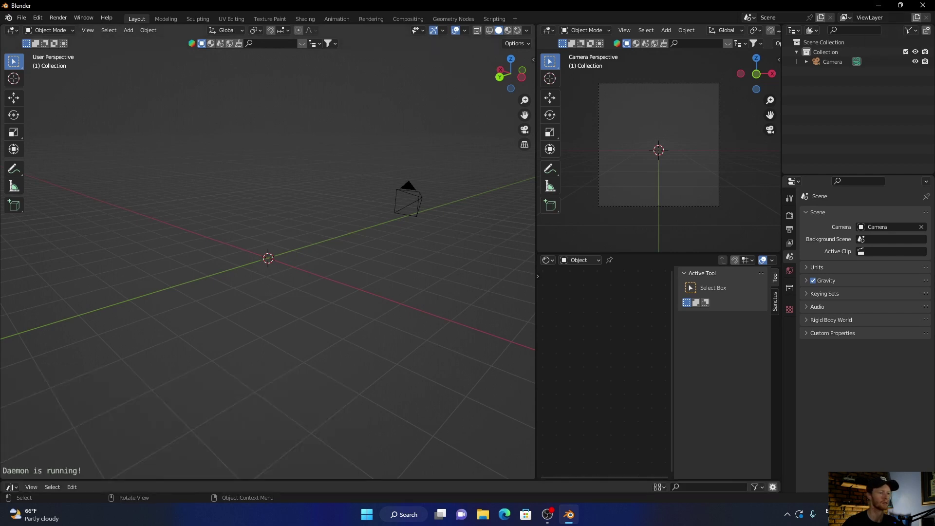
left_click_drag(307, 479, 307, 266)
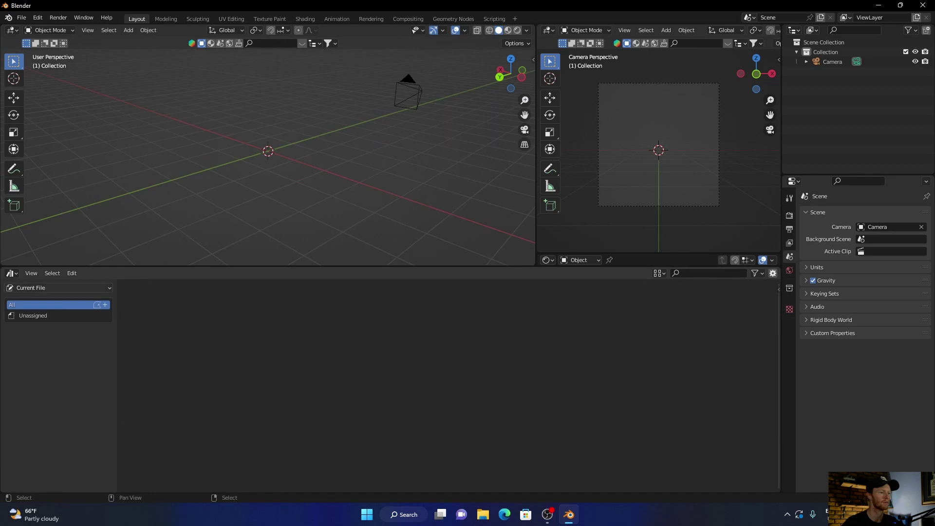
left_click(58, 287)
left_click(29, 315)
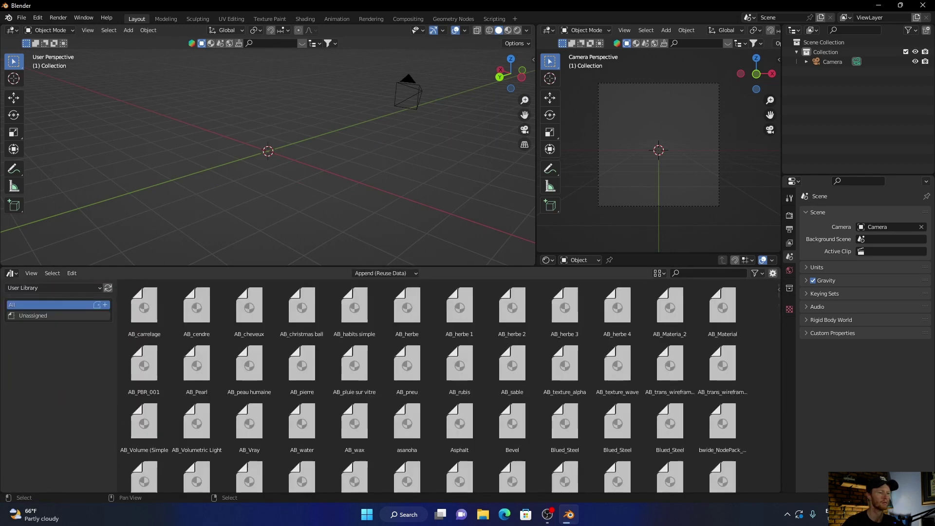
Step: Browse the material previews in the User Library and collapse the Asset Browser area again
scroll(354, 365, "down", 1)
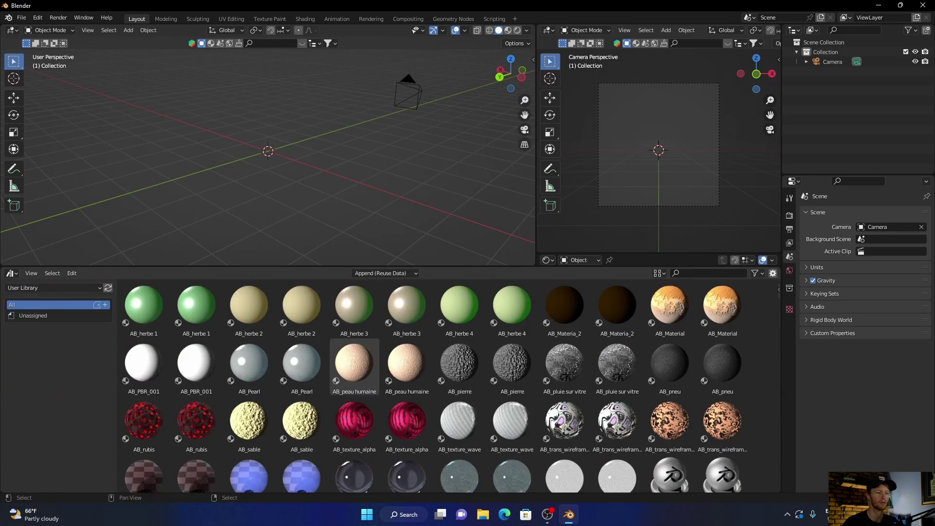
scroll(354, 365, "down", 10)
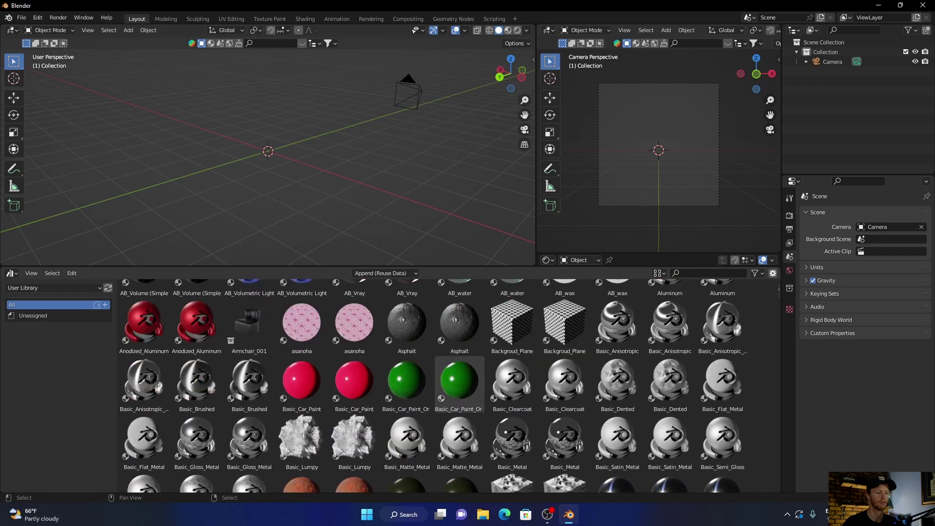
scroll(459, 380, "down", 6)
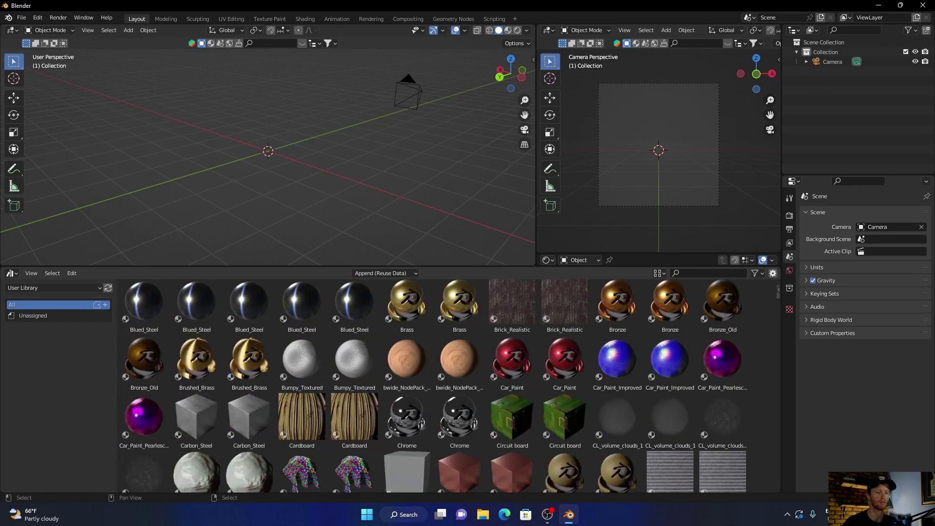
scroll(433, 385, "down", 15)
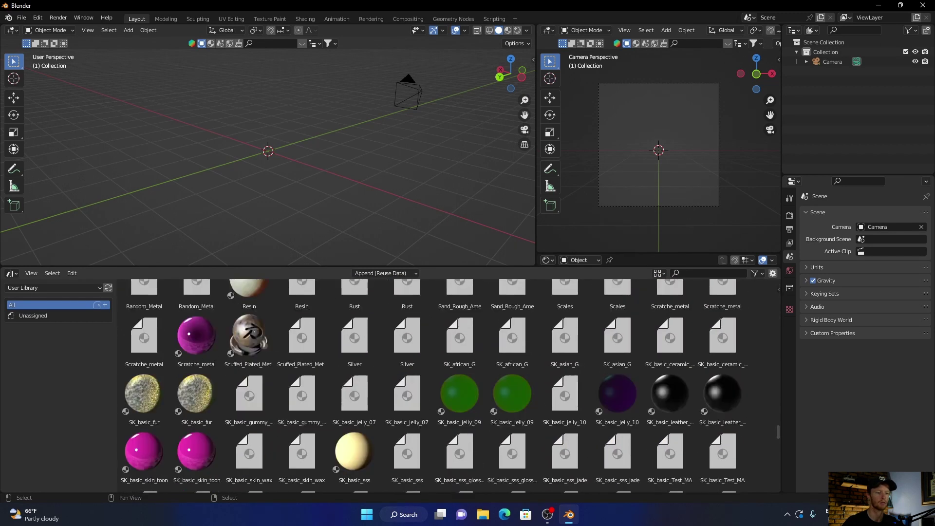
scroll(196, 312, "up", 20)
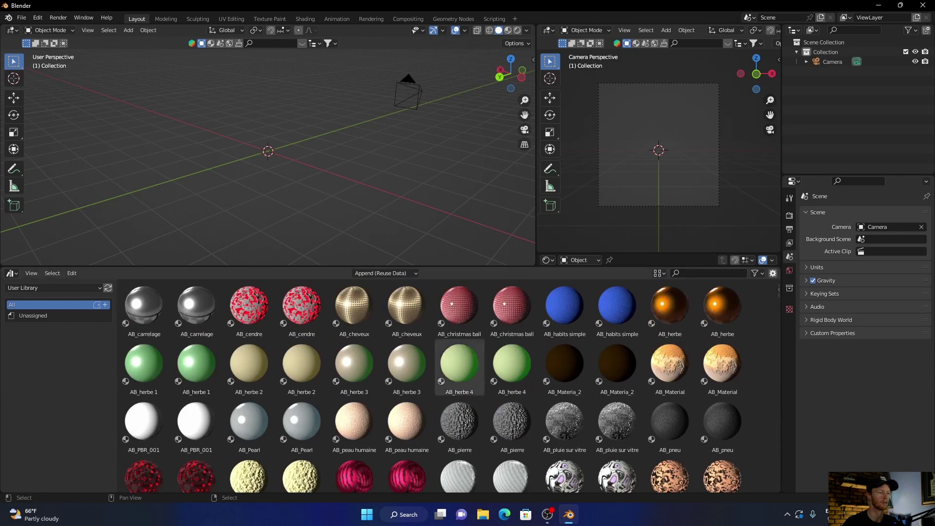
left_click_drag(197, 266, 197, 480)
Step: Review the Asset Libraries folders in the File Paths preferences and close the preferences
left_click(21, 18)
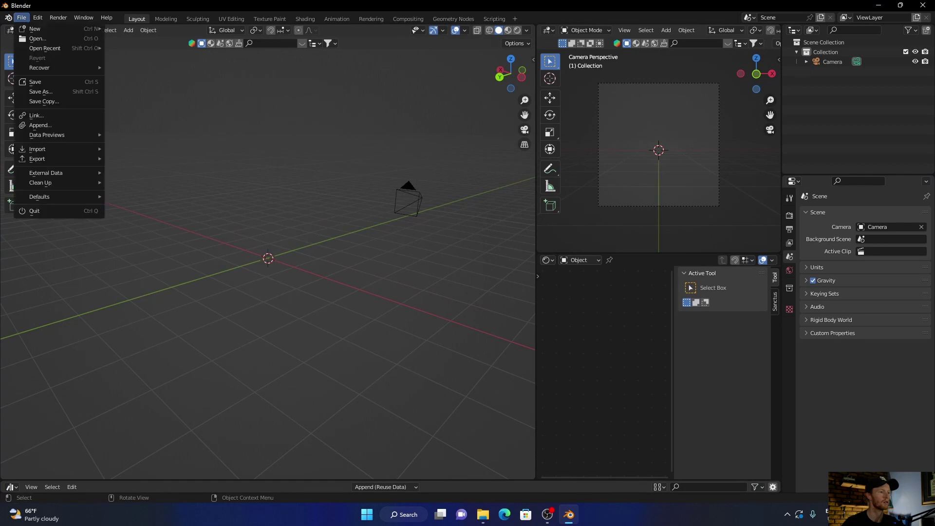
left_click(37, 17)
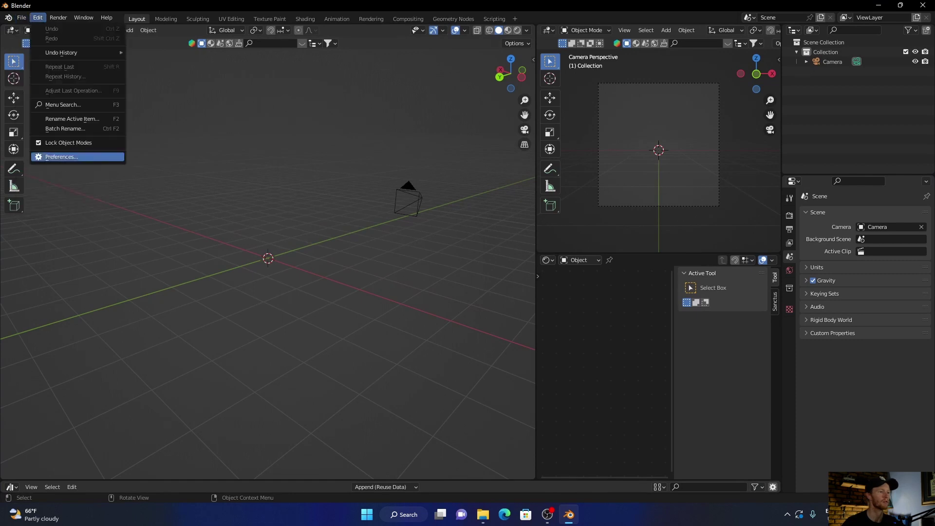
left_click(60, 157)
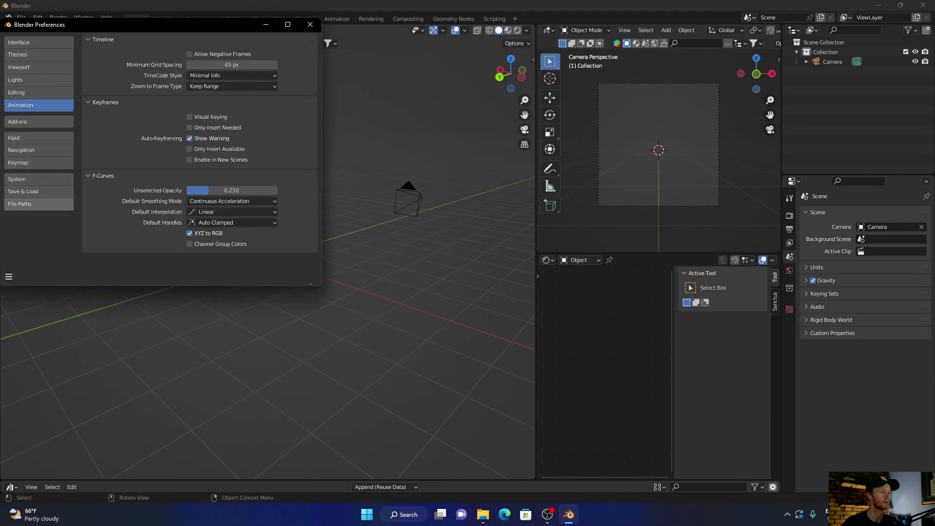
left_click(22, 204)
scroll(199, 161, "down", 2)
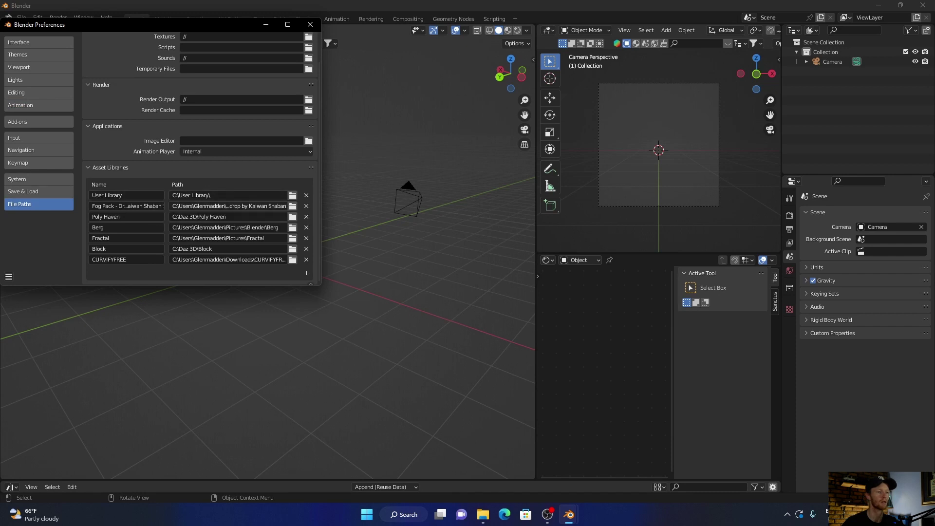
left_click(310, 24)
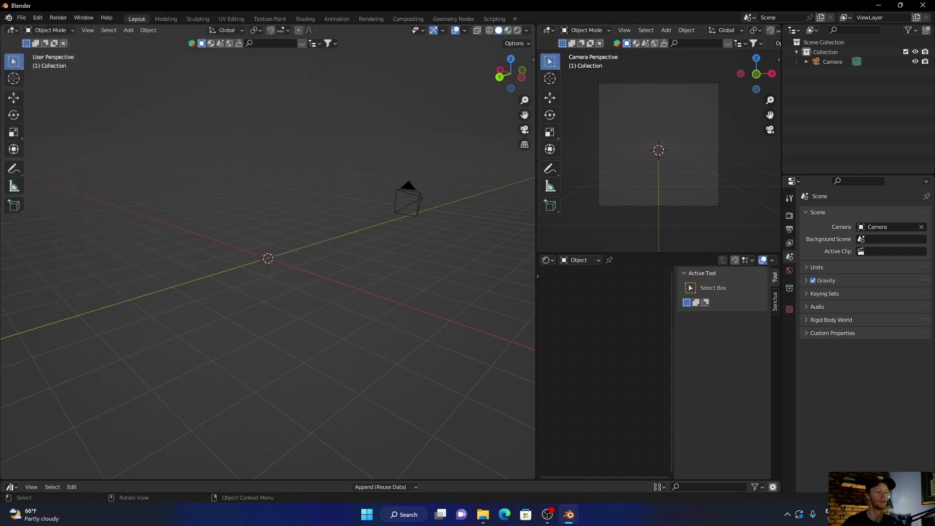
Step: In File Explorer, examine the material files in the B3DMatPack1,2 folder inside C:\User Library, and close the window
left_click(483, 514)
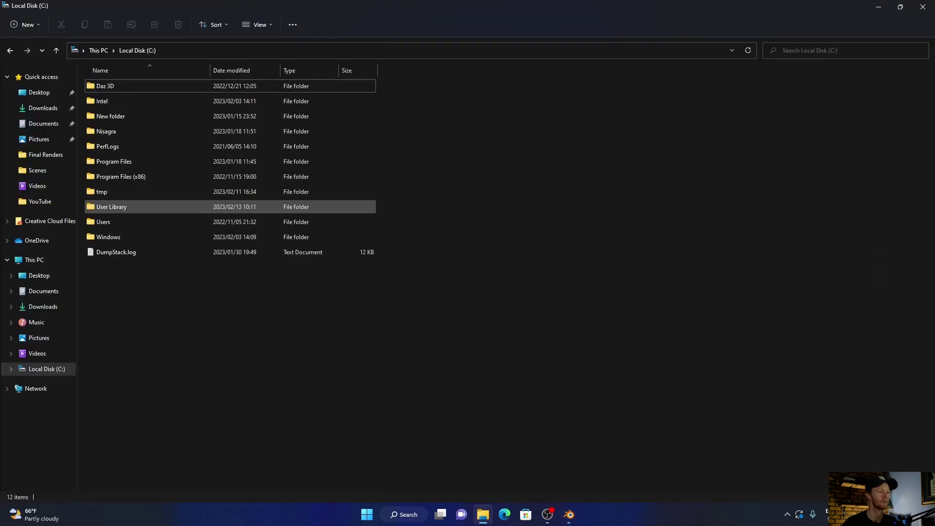
double_click(111, 207)
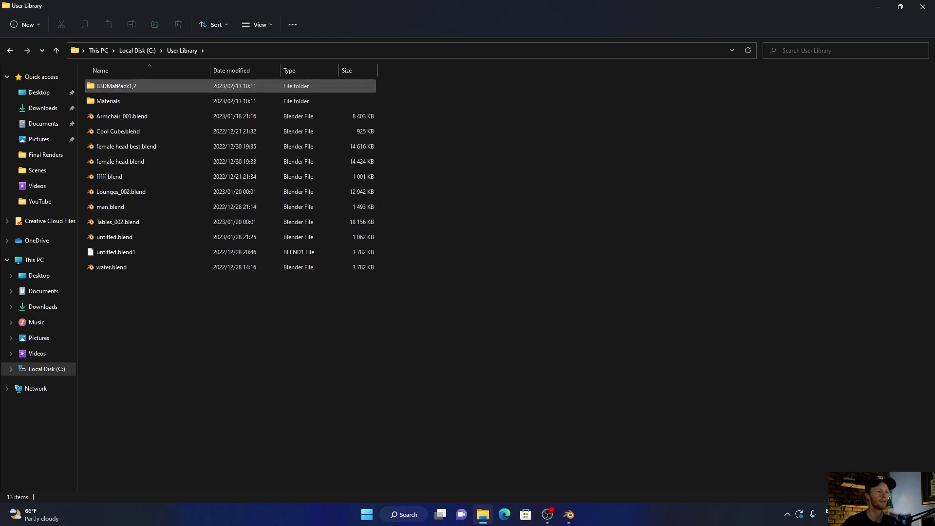
double_click(112, 87)
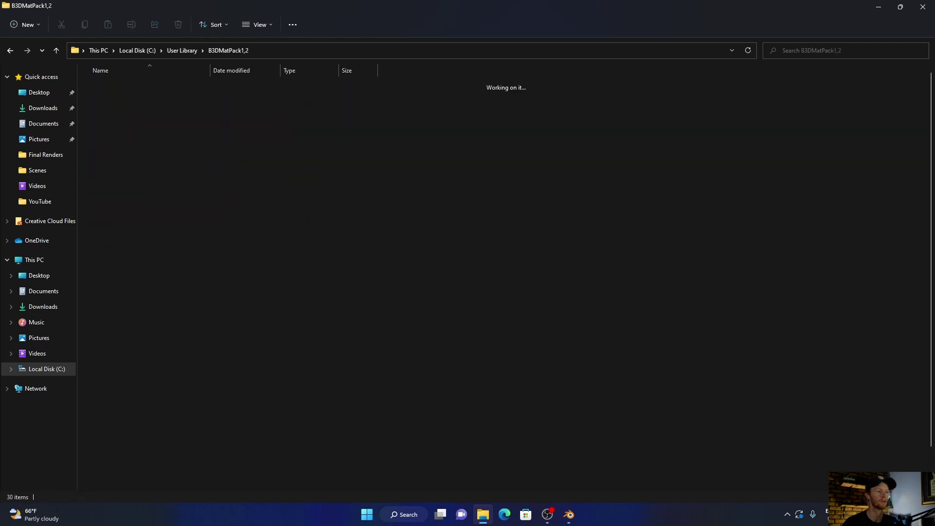
scroll(229, 258, "down", 1)
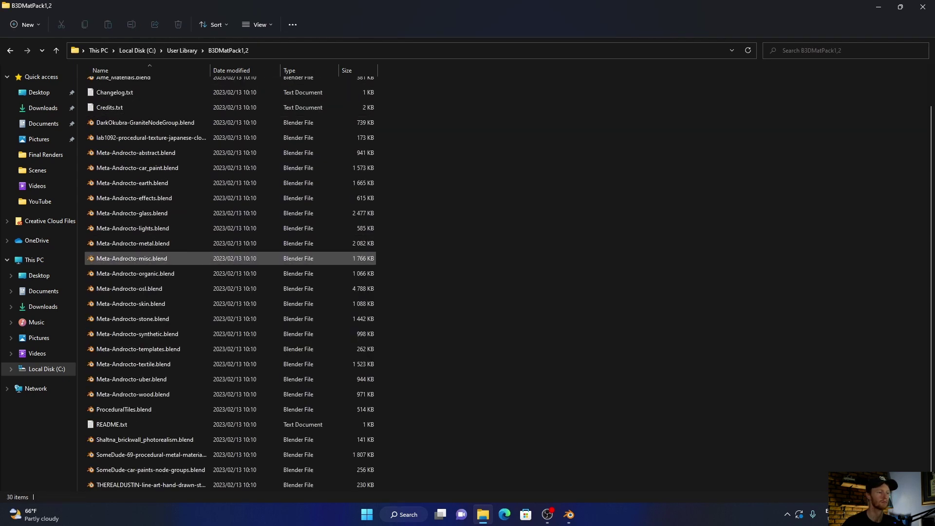
scroll(146, 254, "up", 1)
scroll(146, 255, "down", 1)
scroll(146, 254, "up", 1)
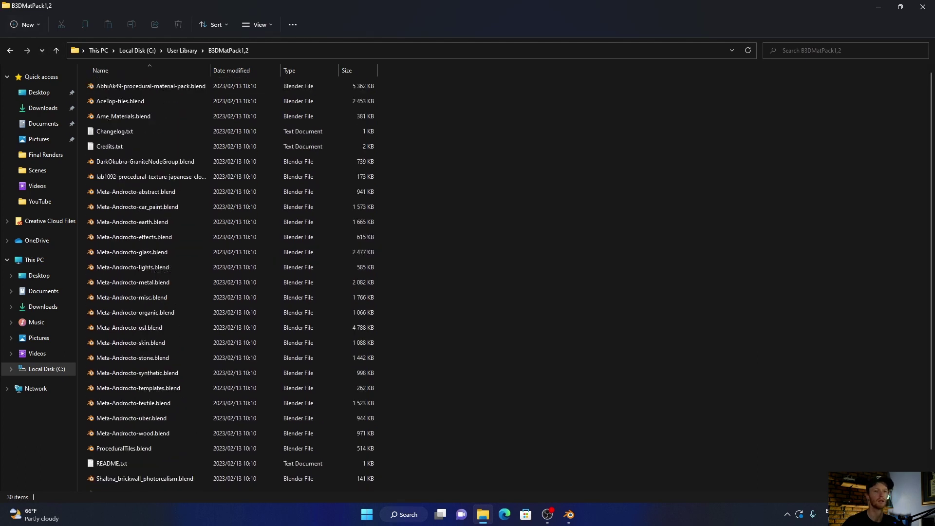
left_click(922, 6)
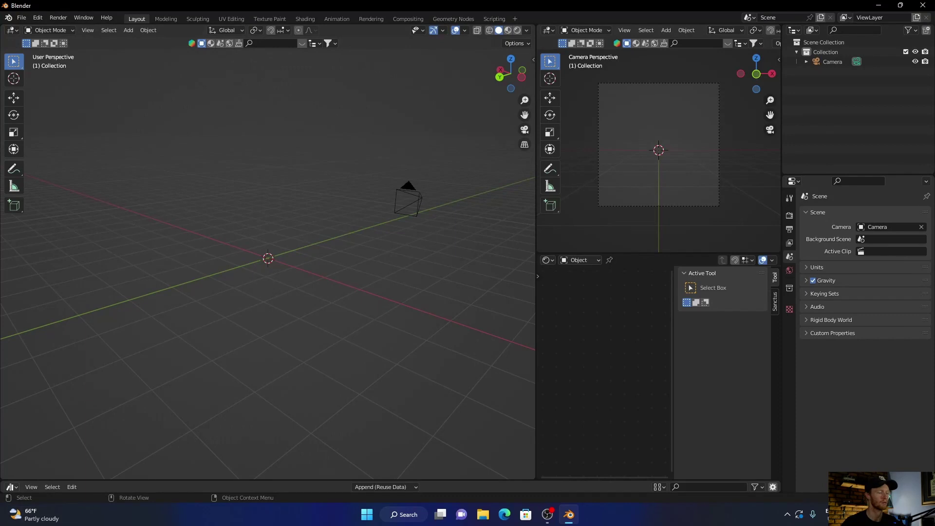
Step: In Blender, add a mesh plane at the scene origin and scale it up to roughly three times its default size
key("shift+a")
mouse_move(122, 294)
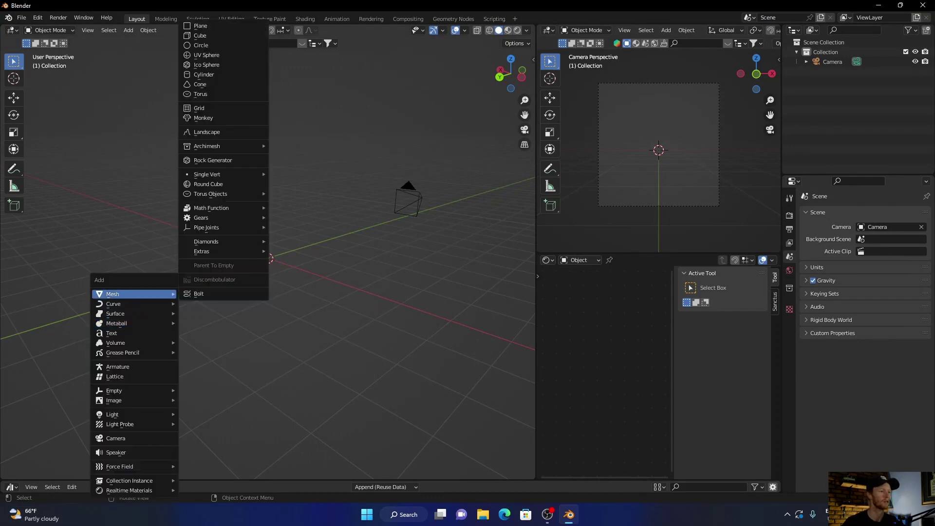
left_click(200, 26)
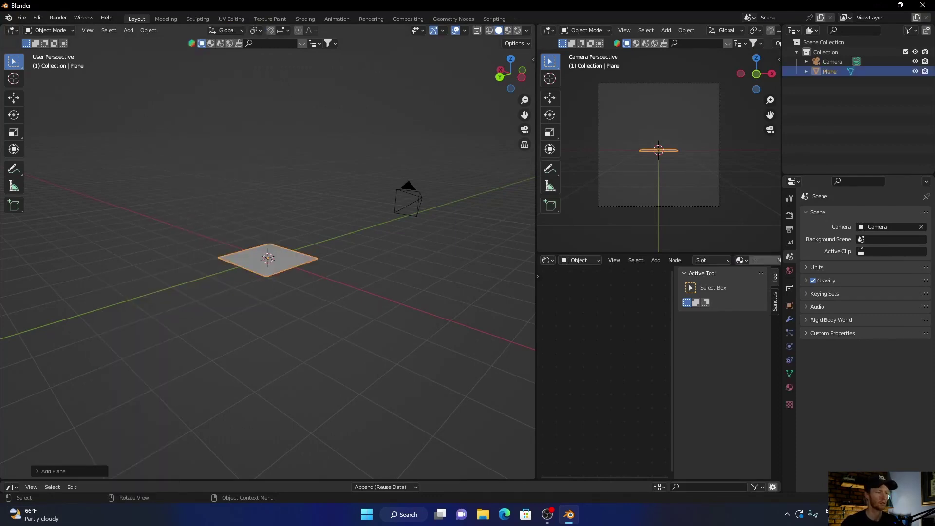
key("s")
left_click(219, 334)
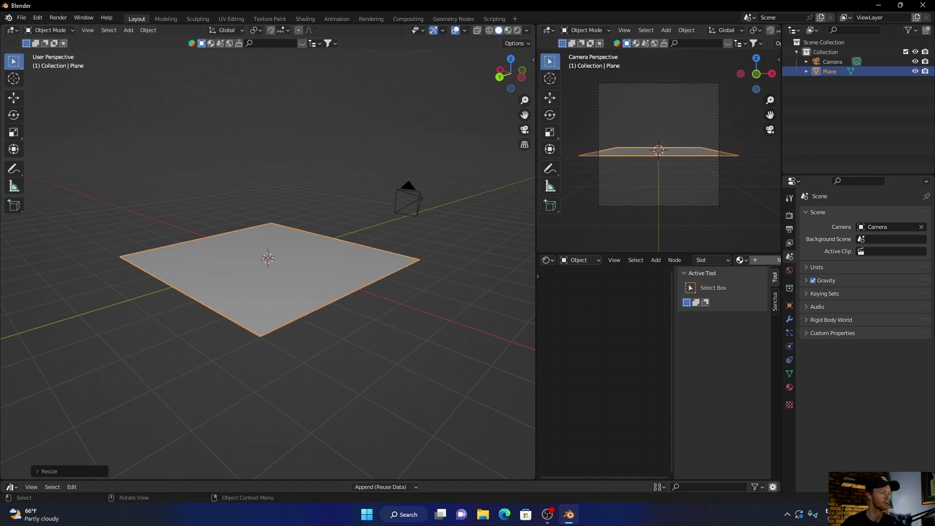
Step: Expand the Asset Browser area beneath the viewport and apply the AB_pluie sur vitre material from the User Library to the plane
left_click(11, 486)
left_click(316, 421)
left_click_drag(196, 479, 196, 303)
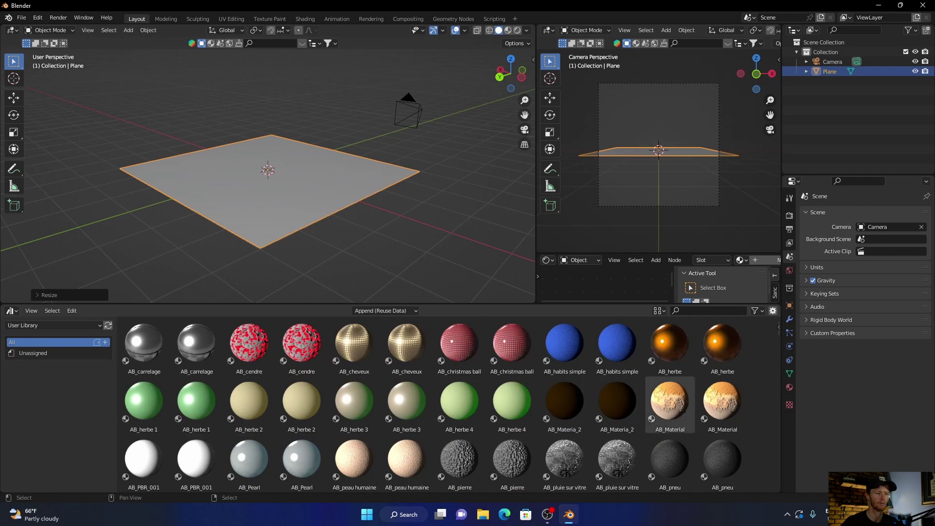
left_click_drag(564, 460, 279, 177)
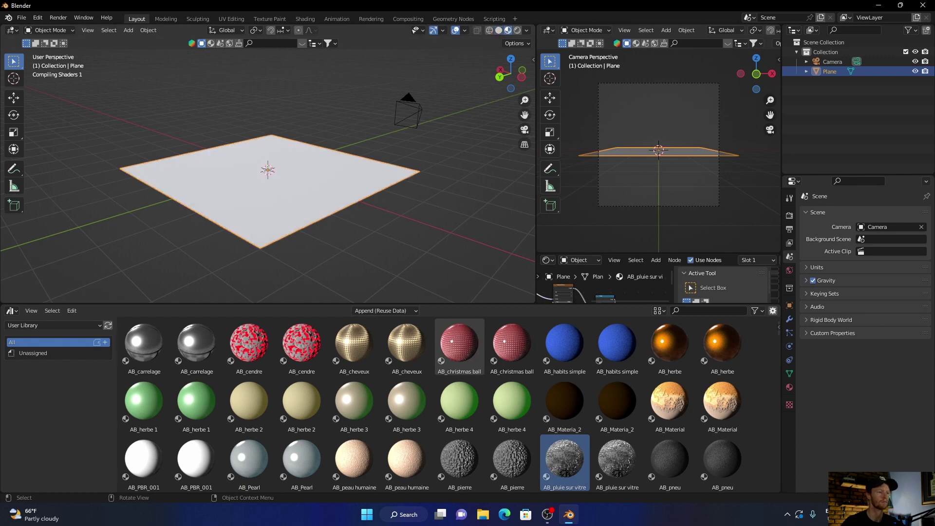
middle_click_drag(279, 177, 219, 173)
scroll(267, 182, "up", 5)
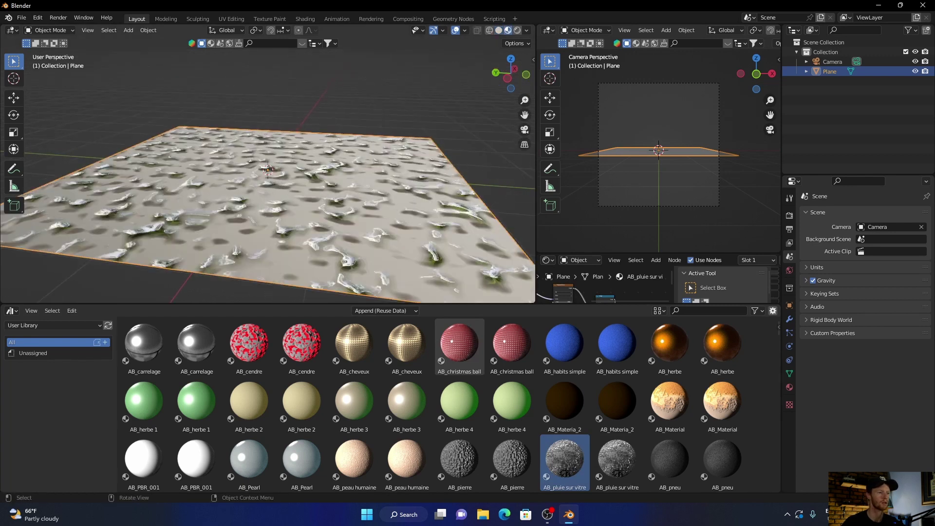
scroll(268, 183, "down", 2)
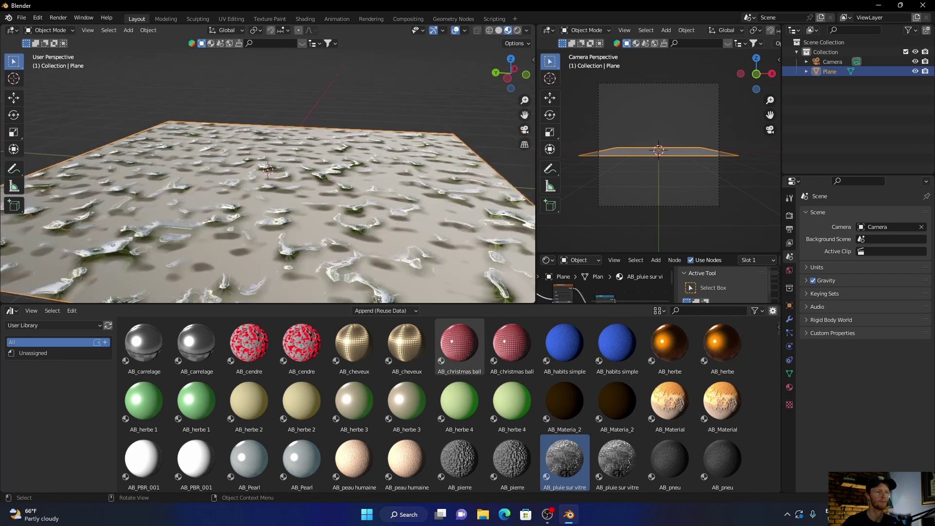
Step: Switch the main viewport to rendered shading and turn off Scene World so the built-in studio environment lights the plane
key("z")
key("8")
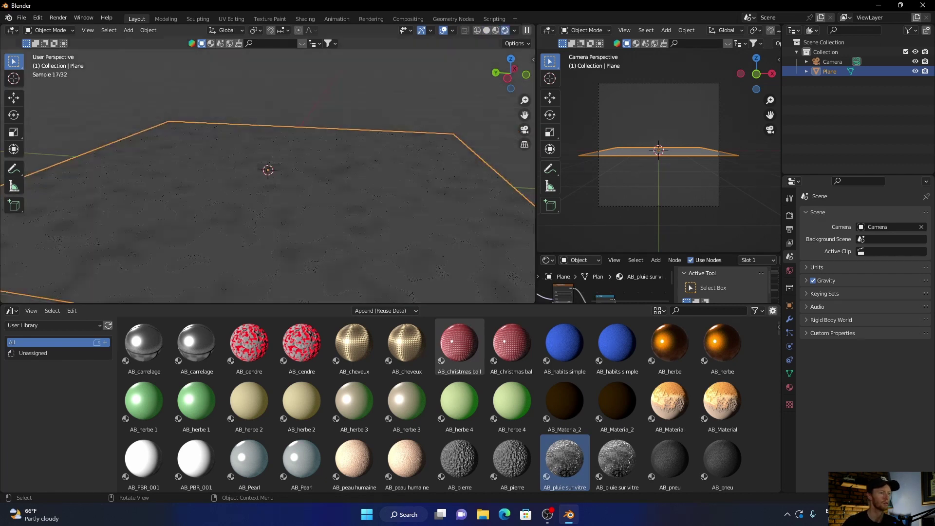
middle_click_drag(267, 183, 268, 170)
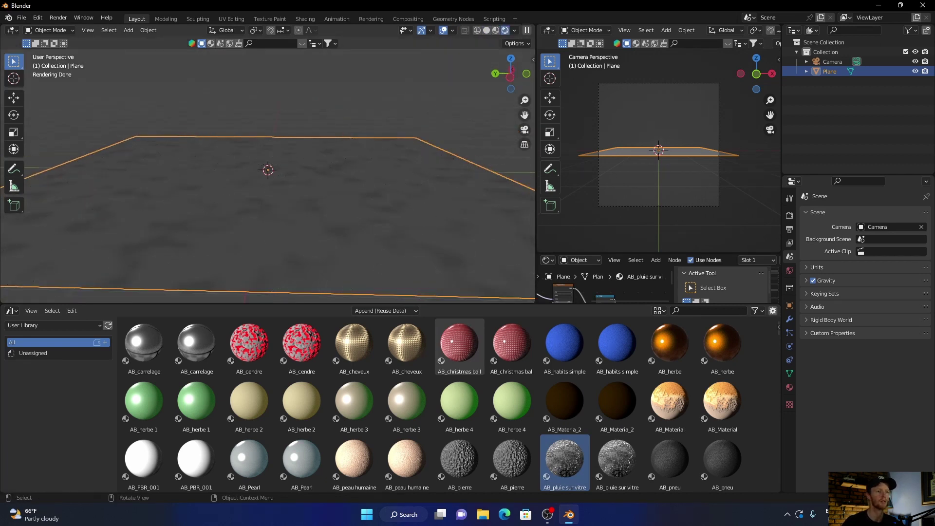
left_click(514, 30)
left_click(458, 90)
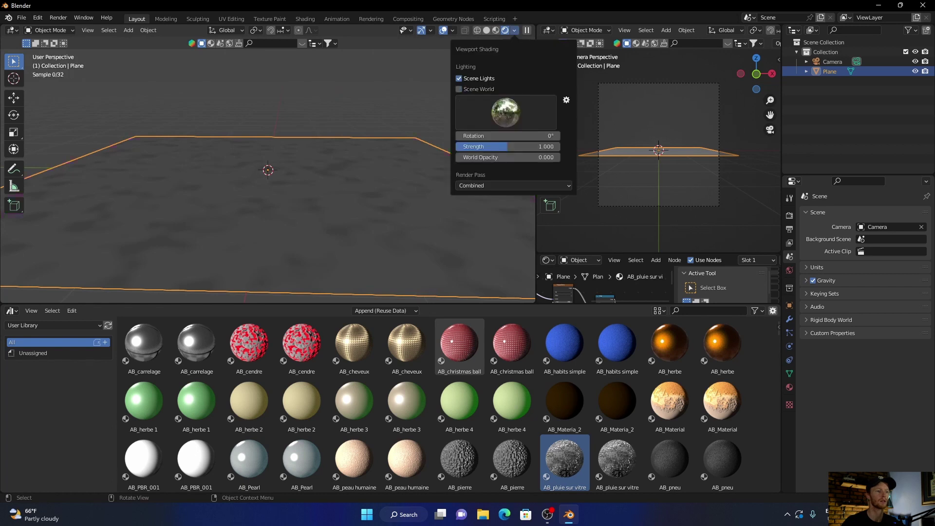
middle_click_drag(292, 185, 258, 166)
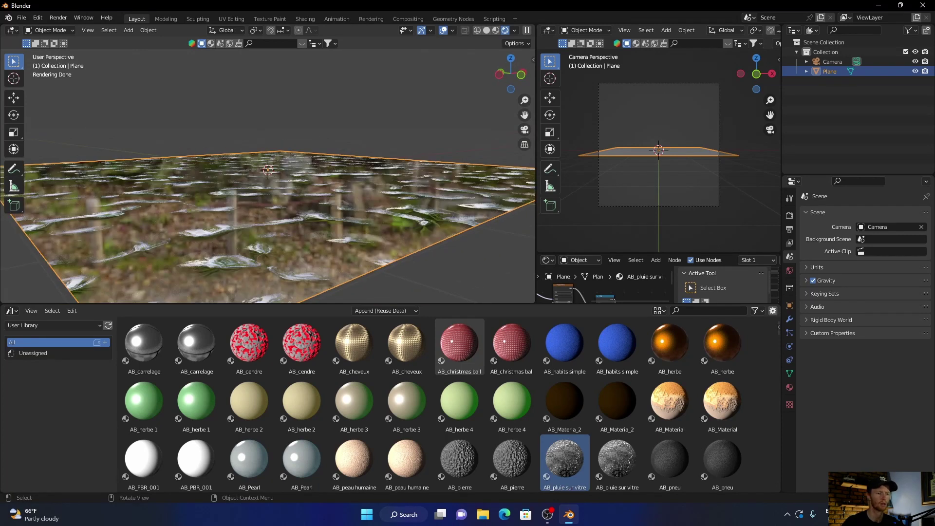
Step: Try the AB_christmas ball material and the red-spotted AB_cendre material on the plane
left_click_drag(512, 346, 311, 231)
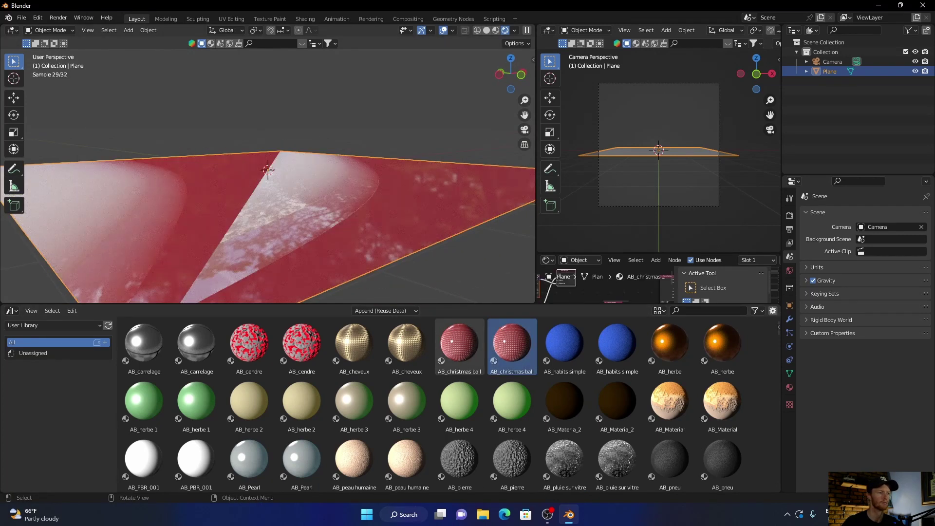
middle_click_drag(312, 231, 293, 229)
left_click_drag(249, 344, 224, 253)
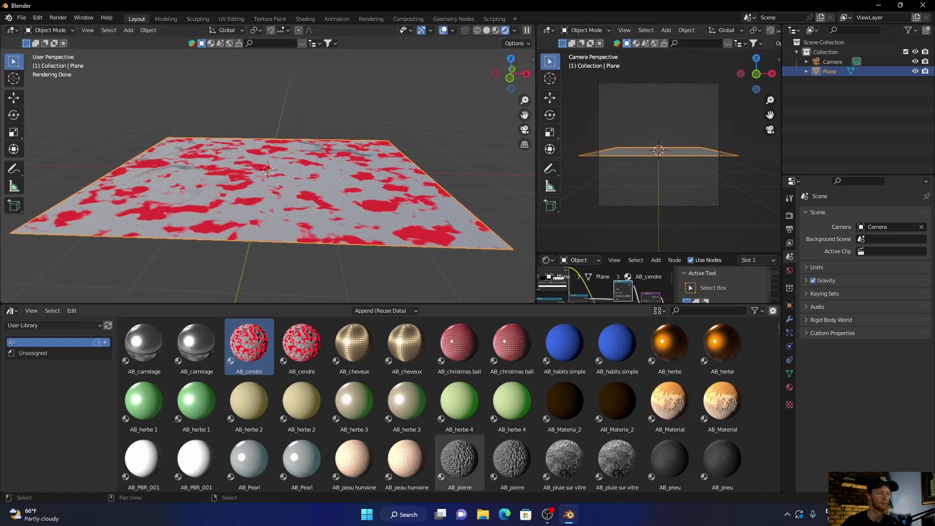
Step: Try the rocky AB_pierre material and the AB_Pearl material on the plane
left_click_drag(460, 460, 285, 195)
middle_click_drag(285, 194, 341, 176)
scroll(340, 399, "down", 2)
left_click_drag(249, 419, 200, 185)
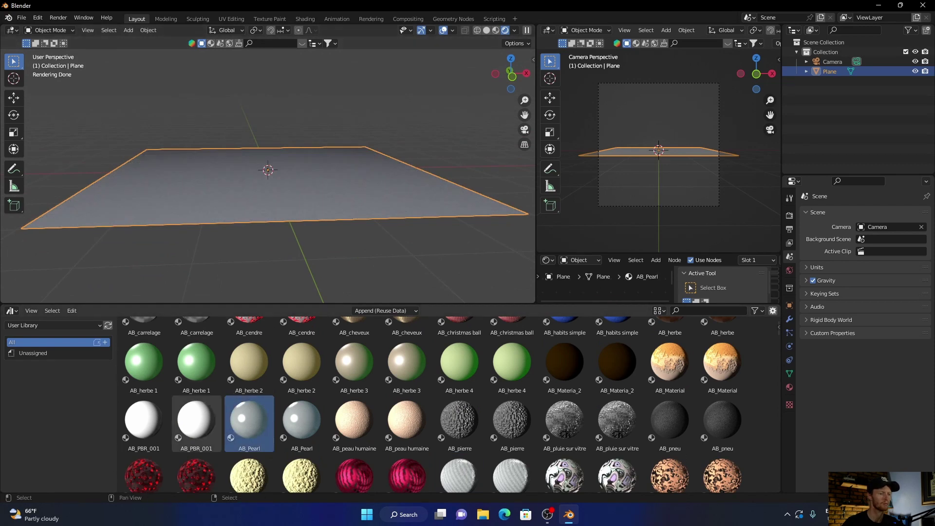
Step: Try the copper-coloured and the iridescent AB_trans_wireframe materials on the plane
scroll(197, 439, "down", 3)
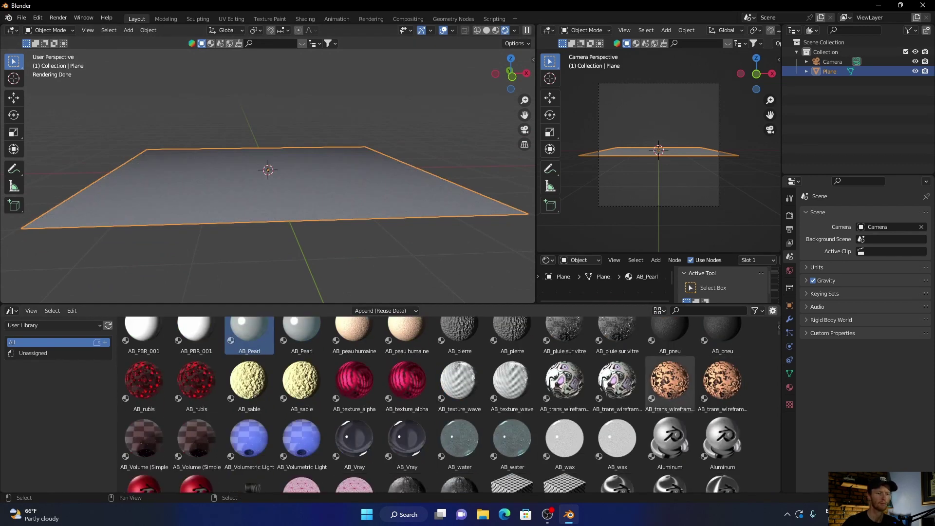
left_click(669, 385)
left_click_drag(669, 384, 304, 174)
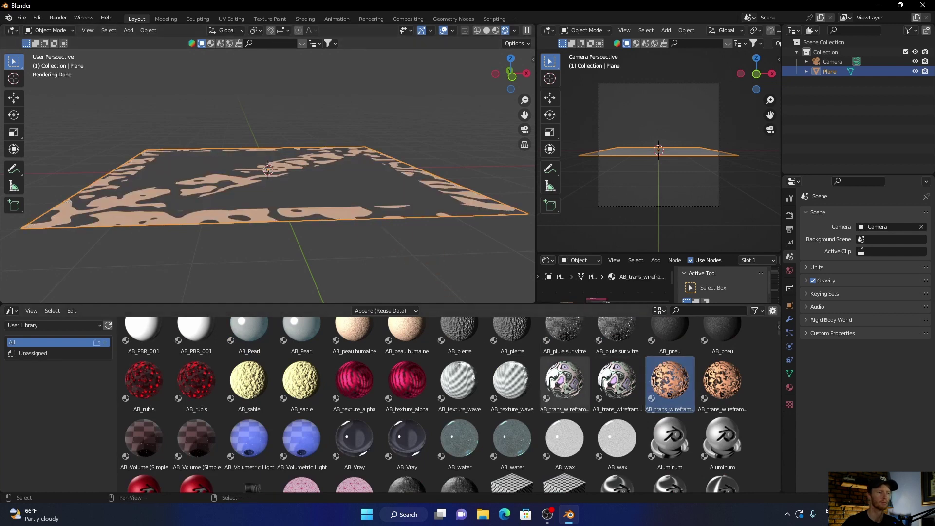
left_click_drag(565, 382, 229, 168)
mouse_move(229, 168)
middle_mouse_down()
mouse_move(263, 217)
mouse_move(241, 181)
middle_mouse_up()
Step: Try the AB_water materials and the red Anodized_Aluminum material on the plane
scroll(249, 343, "down", 3)
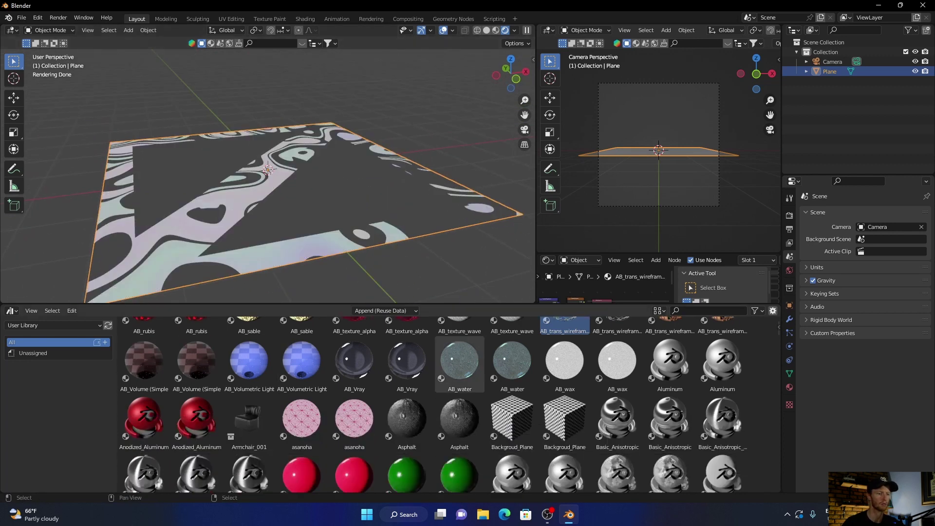
left_click_drag(459, 363, 233, 178)
left_click_drag(512, 362, 229, 220)
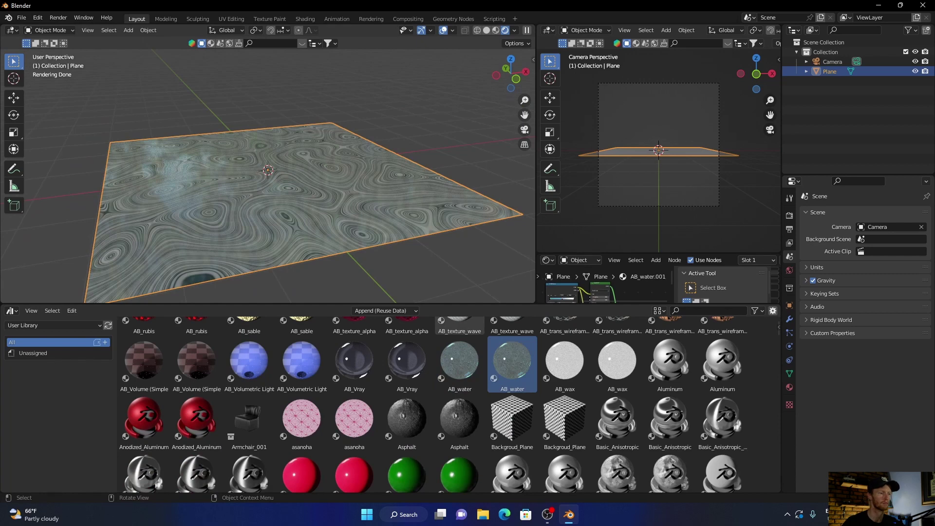
middle_click_drag(229, 219, 256, 205)
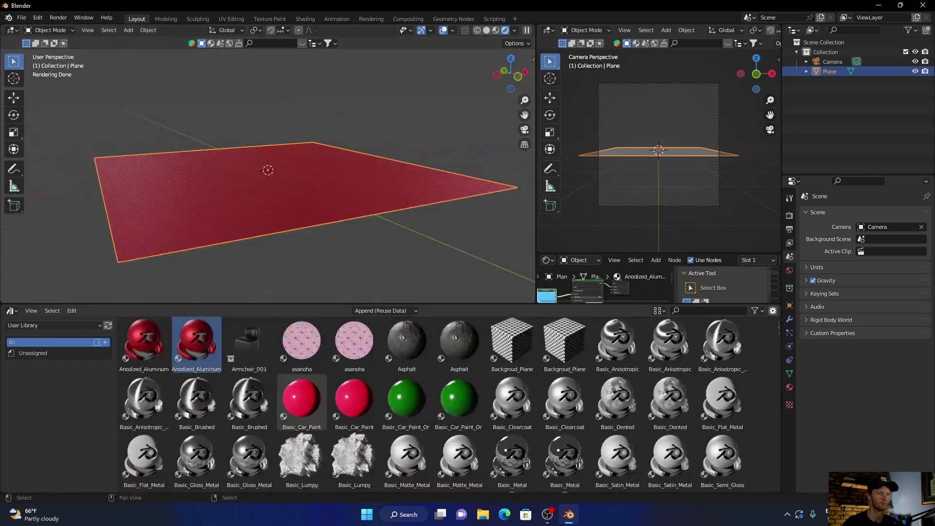
Step: Try the checkered Backgroud_Plane material on the plane and inspect it up close
scroll(301, 438, "down", 1)
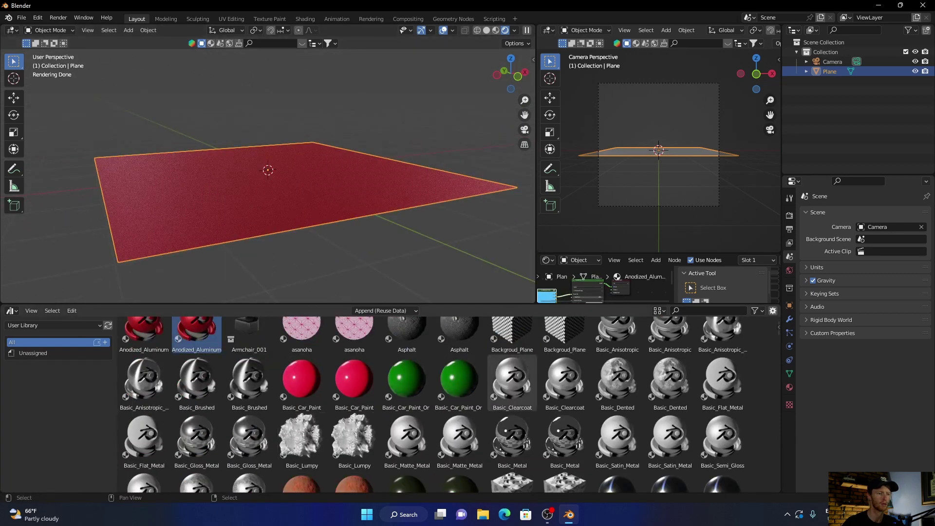
scroll(511, 379, "up", 1)
left_click_drag(511, 341, 273, 176)
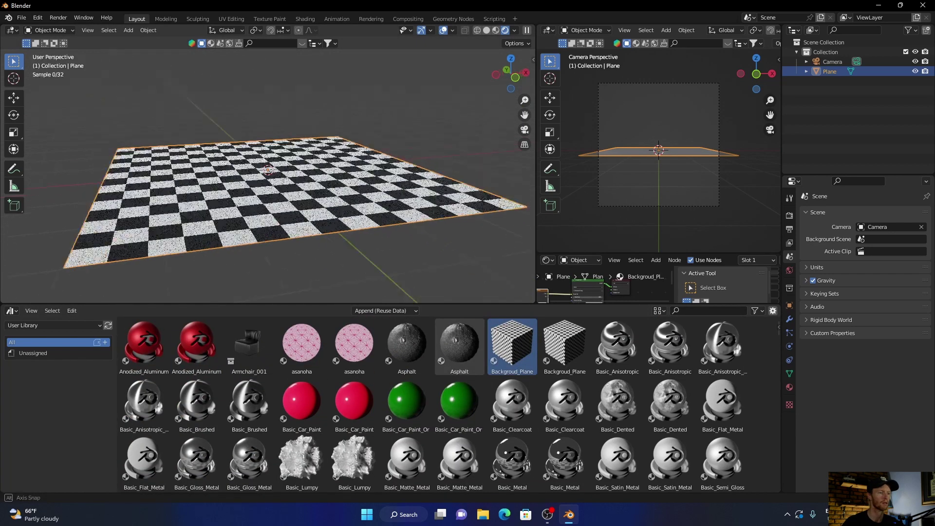
middle_click_drag(273, 176, 245, 170)
scroll(268, 175, "up", 2)
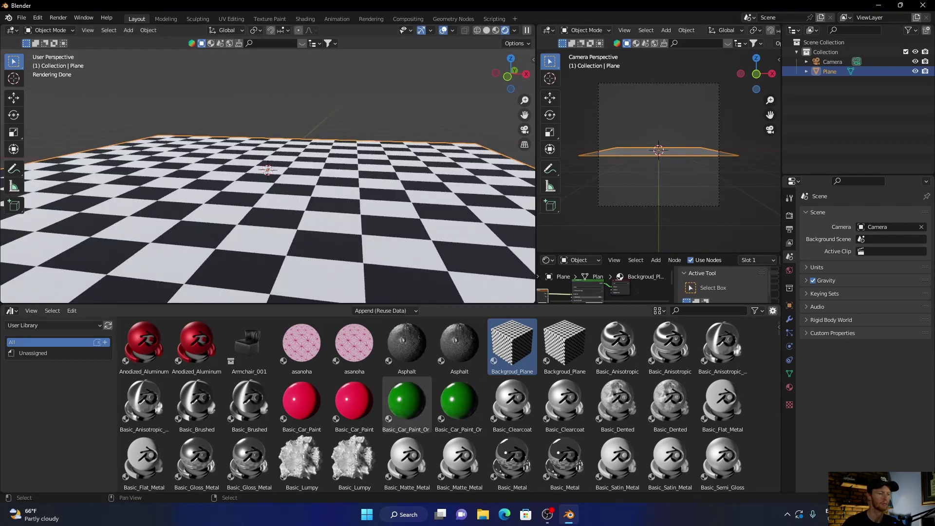
Step: Try the green Basic_Car_Paint_Or material on the plane and inspect its reflections
left_click_drag(407, 402, 326, 250)
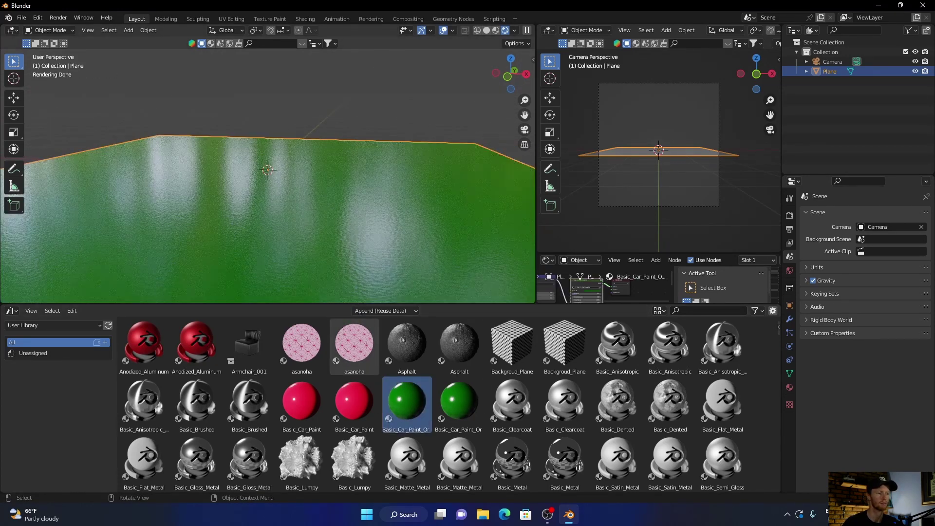
scroll(268, 175, "down", 3)
scroll(268, 175, "up", 5)
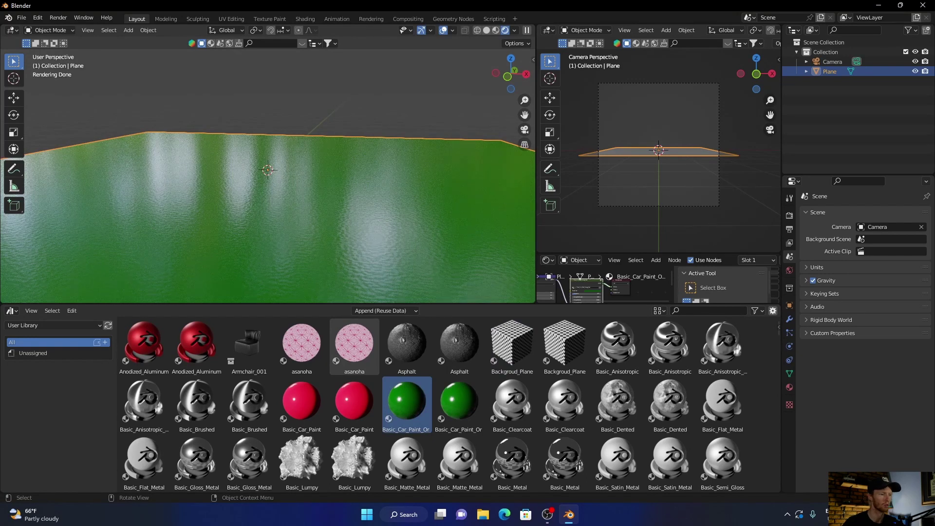
middle_click_drag(268, 195, 276, 191)
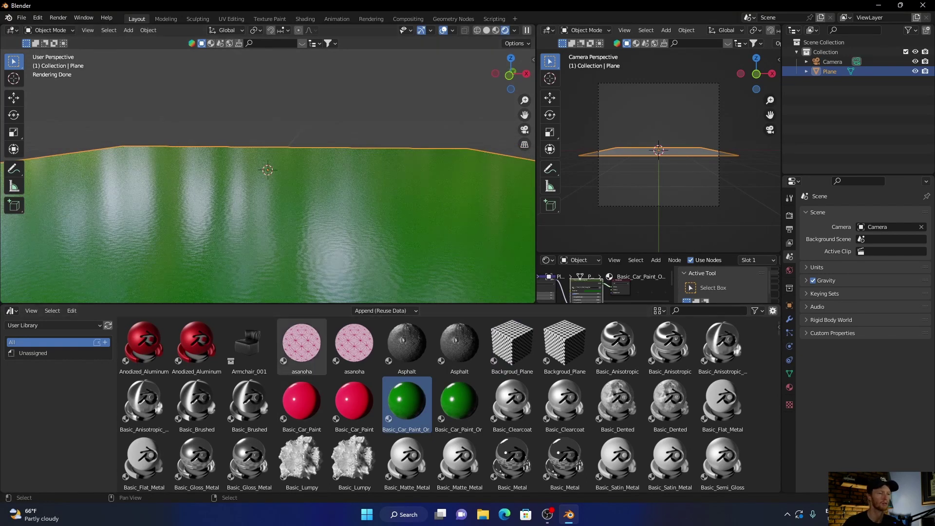
Step: Examine the Abstract presets of the Realtime Materials add-on without adding one, and collapse the viewport sidebar again
key("n")
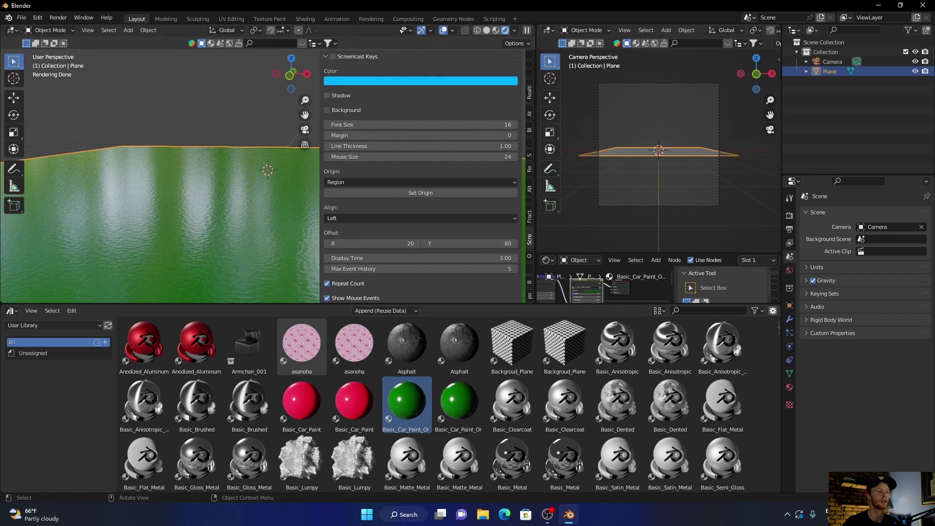
left_click(529, 93)
left_click(421, 117)
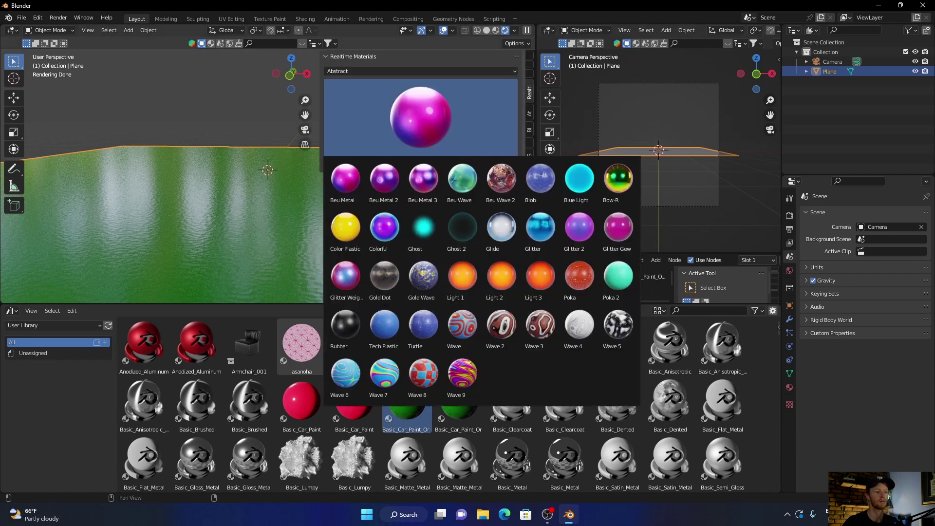
key("Escape")
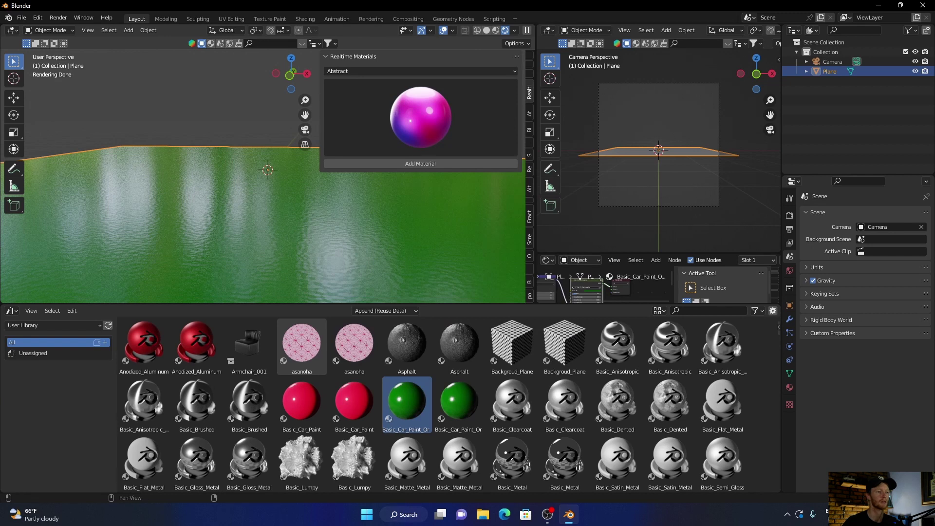
key("n")
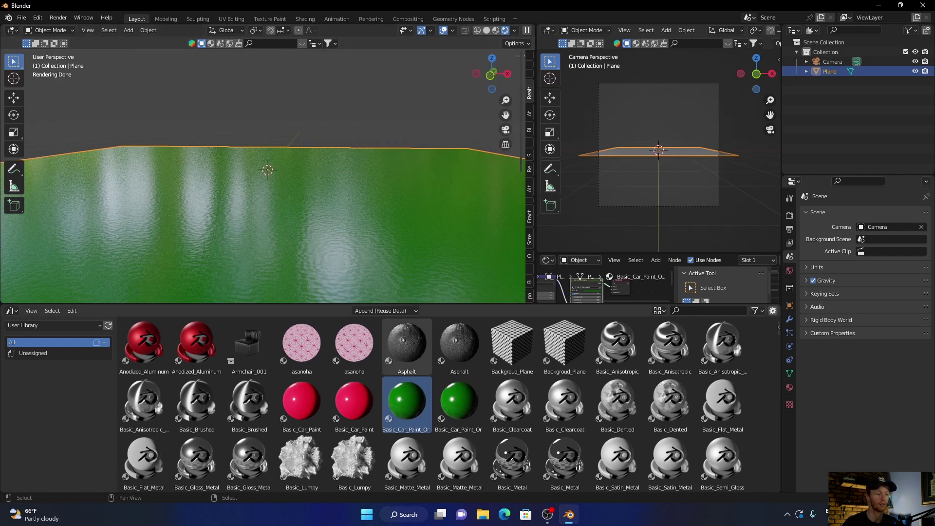
Step: Apply the Asphalt material from the User Library to the plane
left_click_drag(406, 343, 325, 256)
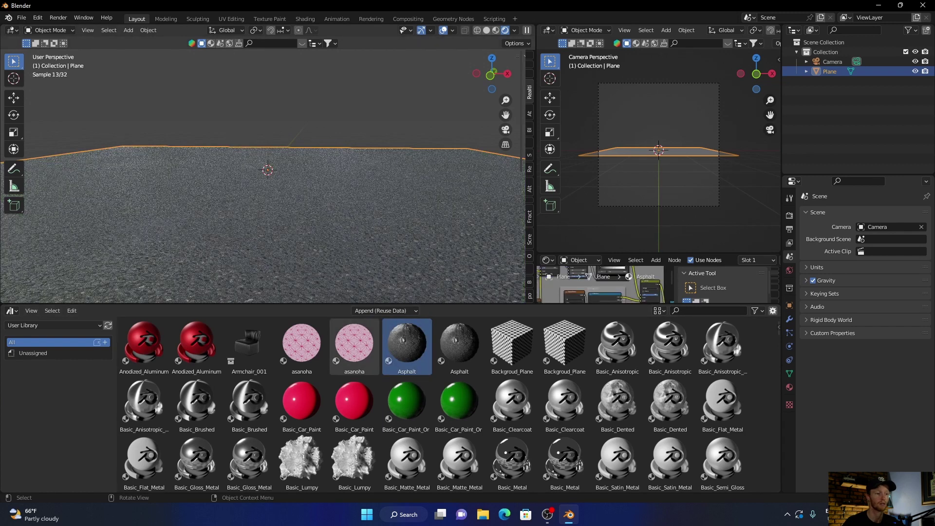
scroll(262, 176, "down", 2)
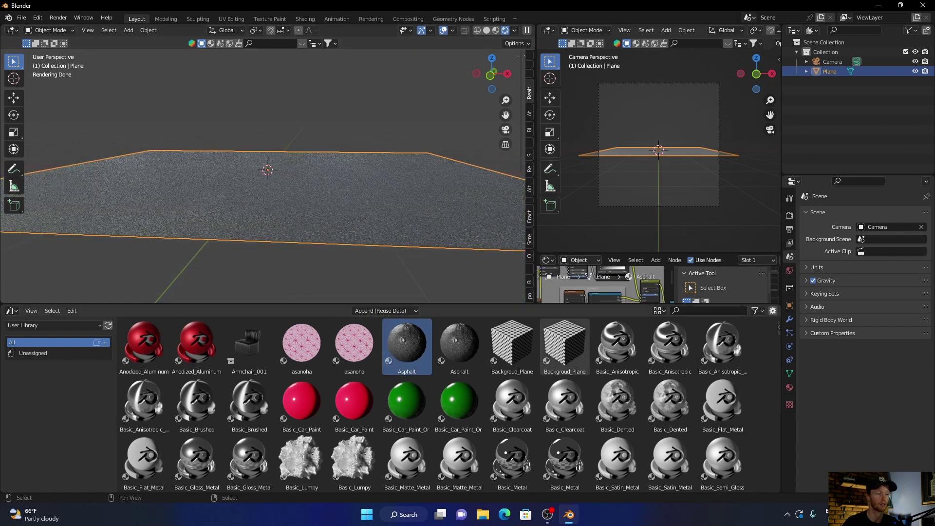